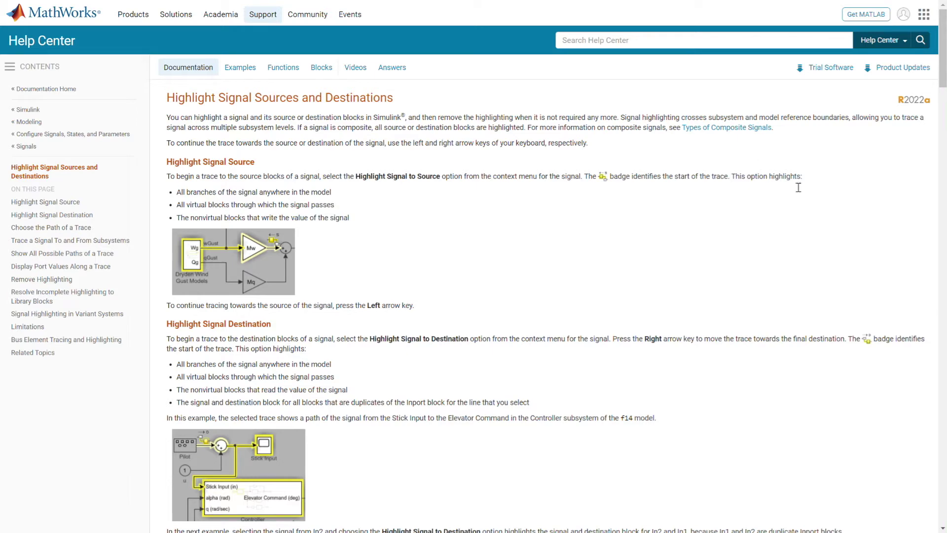
Scroll the signal highlighting help page to 'Bus Element Tracing and Highlighting', then bring up exBus_MAB22.
scroll(800, 262, "down", 5)
scroll(800, 261, "up", 5)
scroll(797, 254, "down", 3)
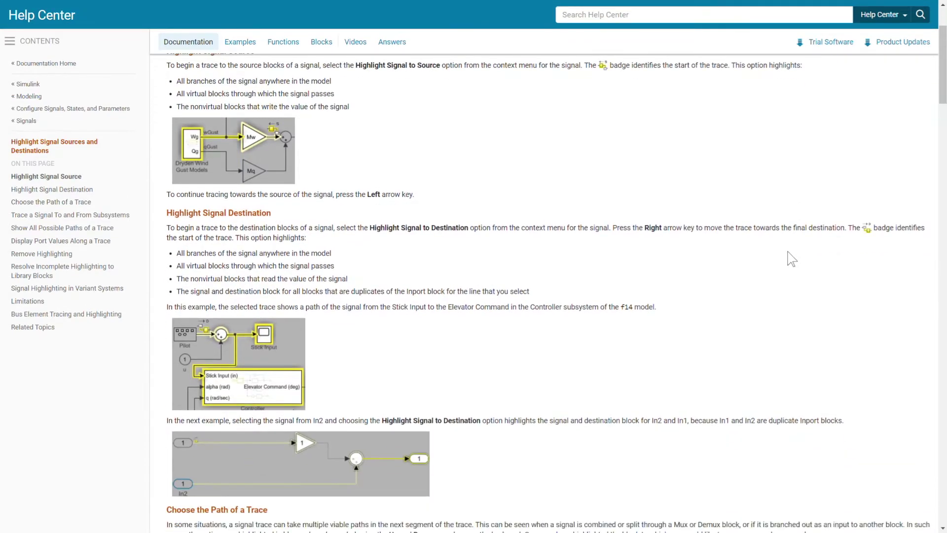
scroll(792, 259, "down", 14)
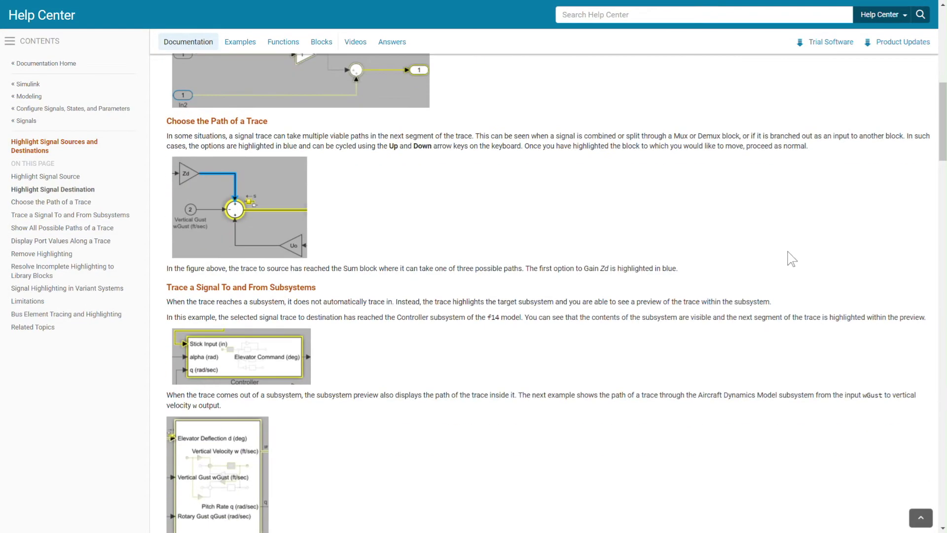
scroll(791, 260, "down", 18)
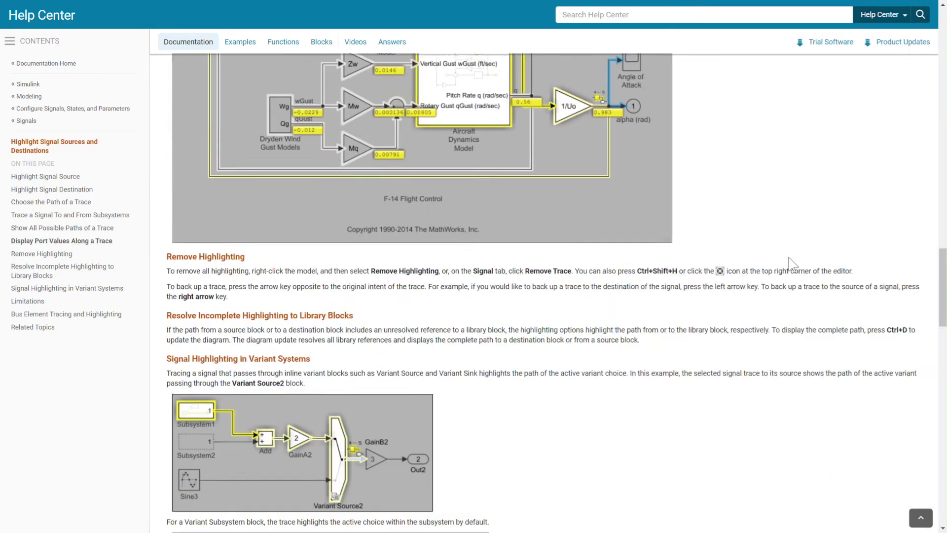
left_click_drag(942, 291, 939, 428)
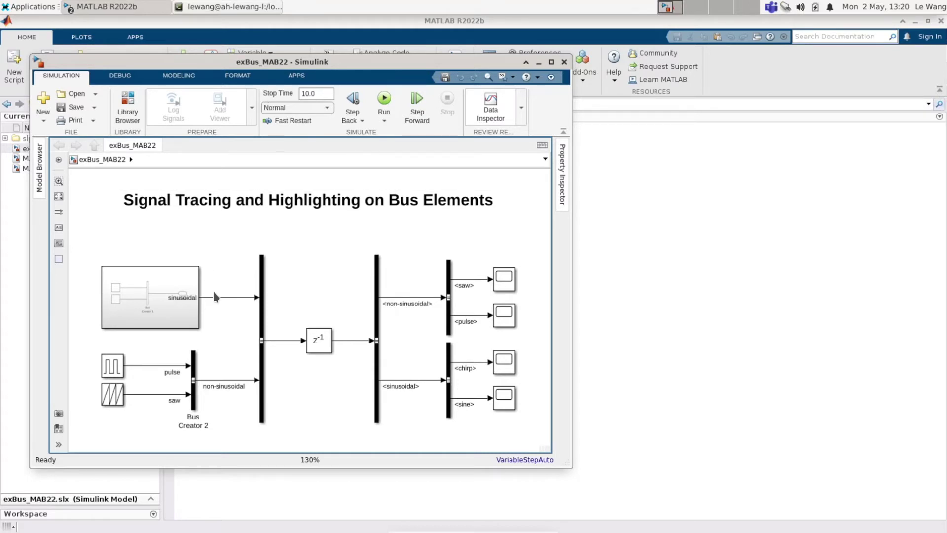
Highlight the <saw> signal's path back to its source in yellow.
left_click(479, 284)
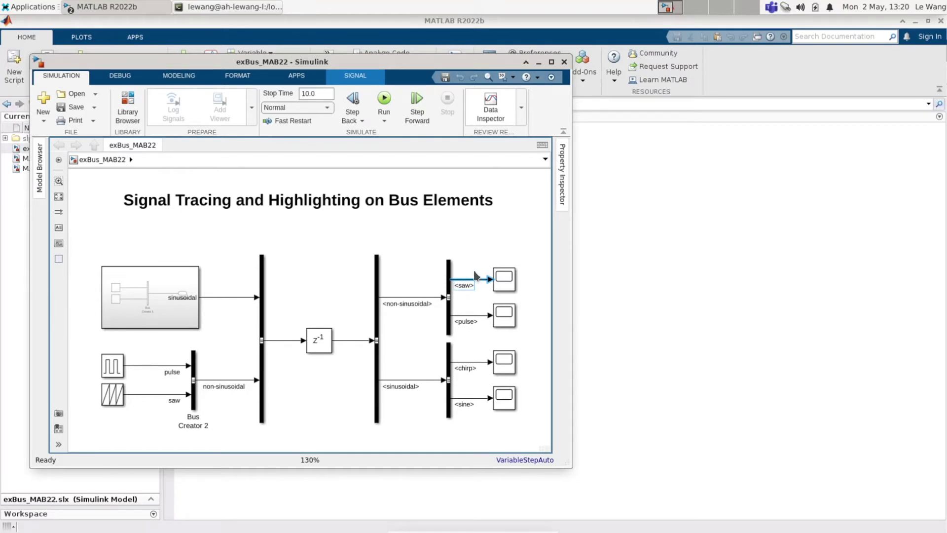
mouse_move(475, 274)
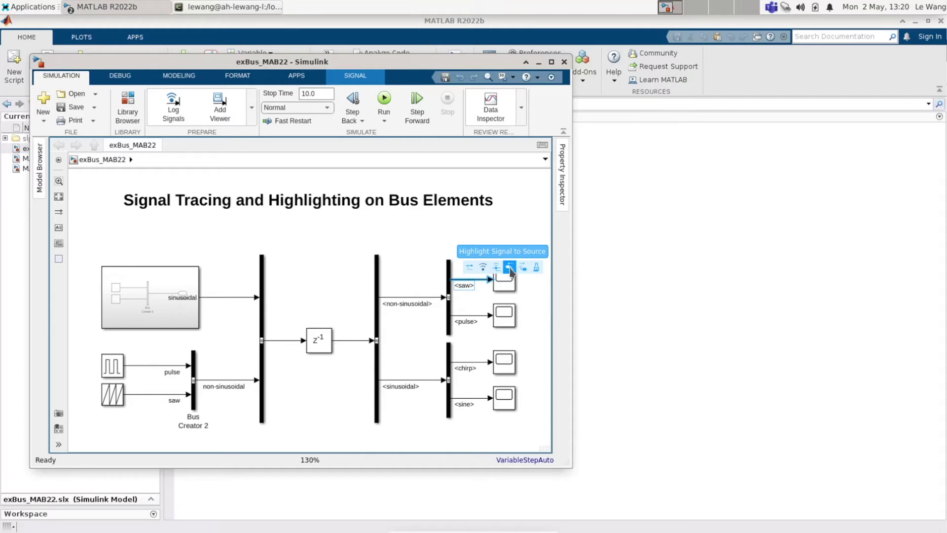
left_click(510, 268)
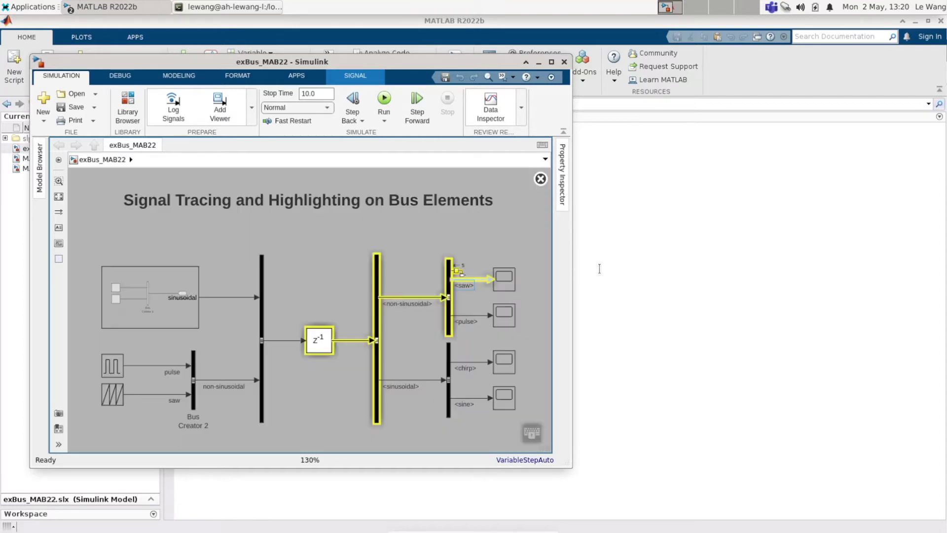
Review the signal tracing shortcuts, clear the highlighting, and select the <non-sinusoidal> line.
left_click(531, 431)
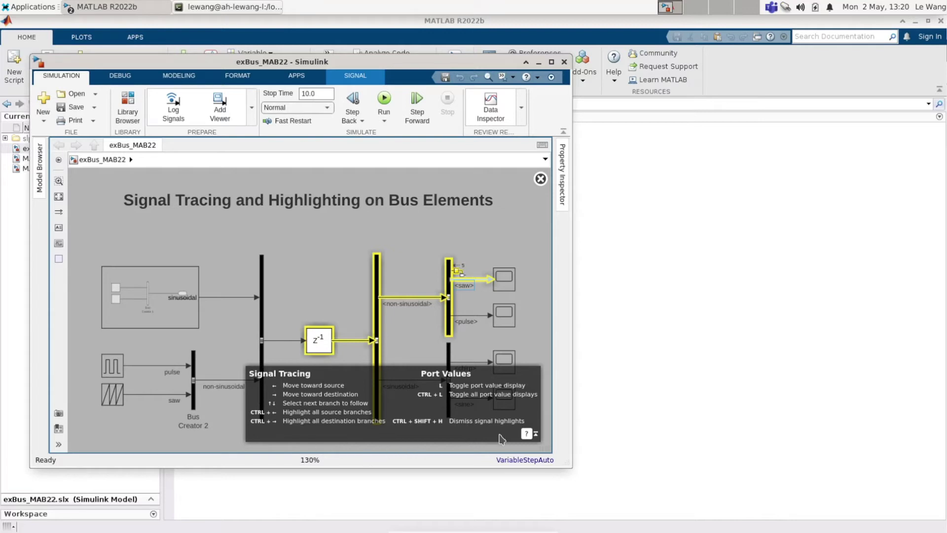
left_click(529, 436)
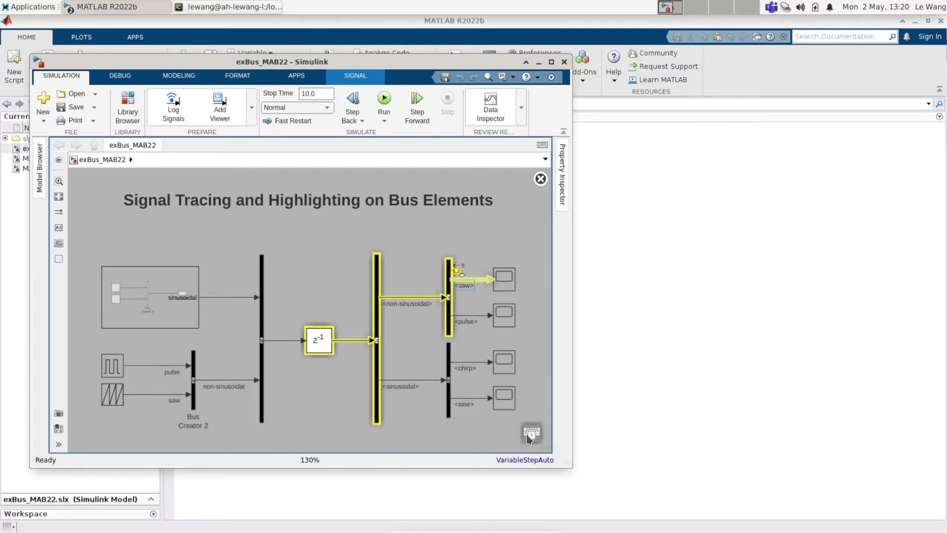
key("Escape")
left_click(427, 298)
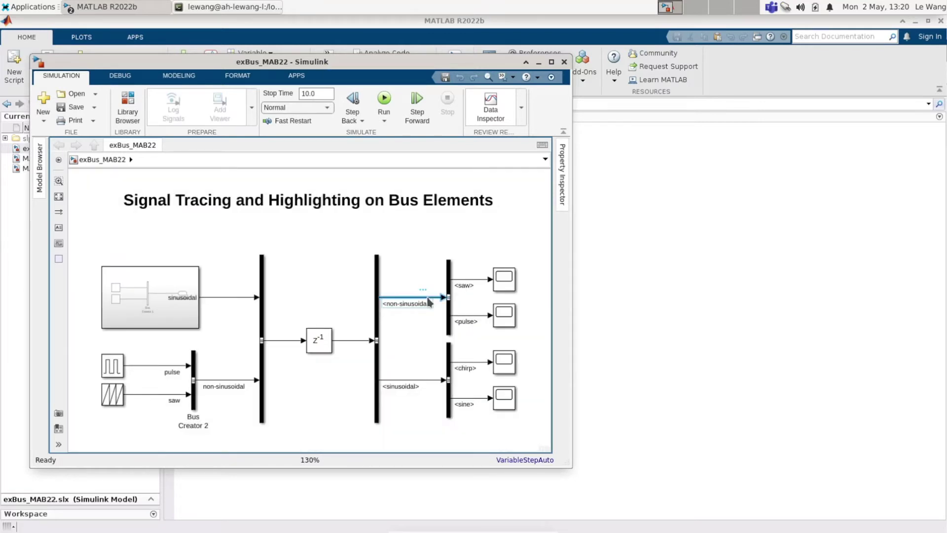
Show the Signal Hierarchy of the <non-sinusoidal> signal and enlarge the viewer to show full names.
right_click(428, 301)
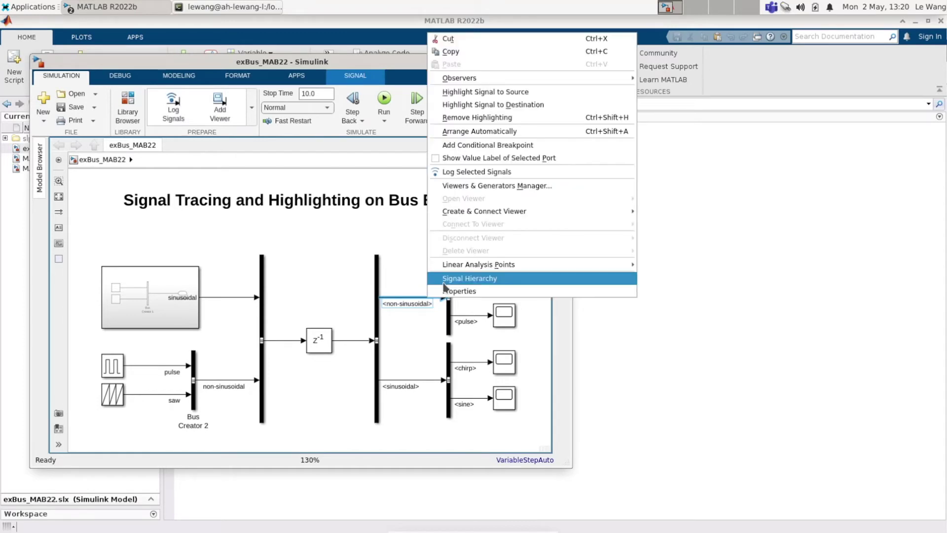
left_click(444, 284)
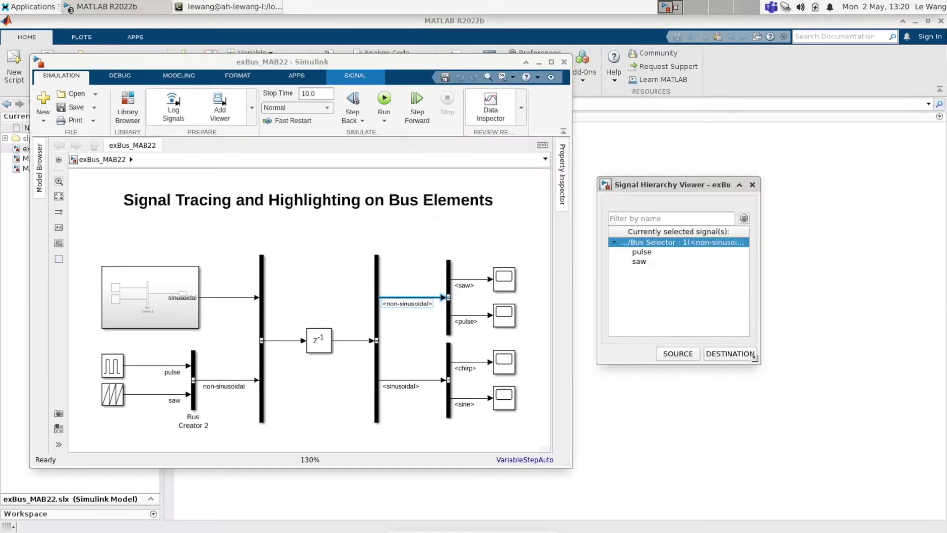
left_click_drag(755, 363, 822, 404)
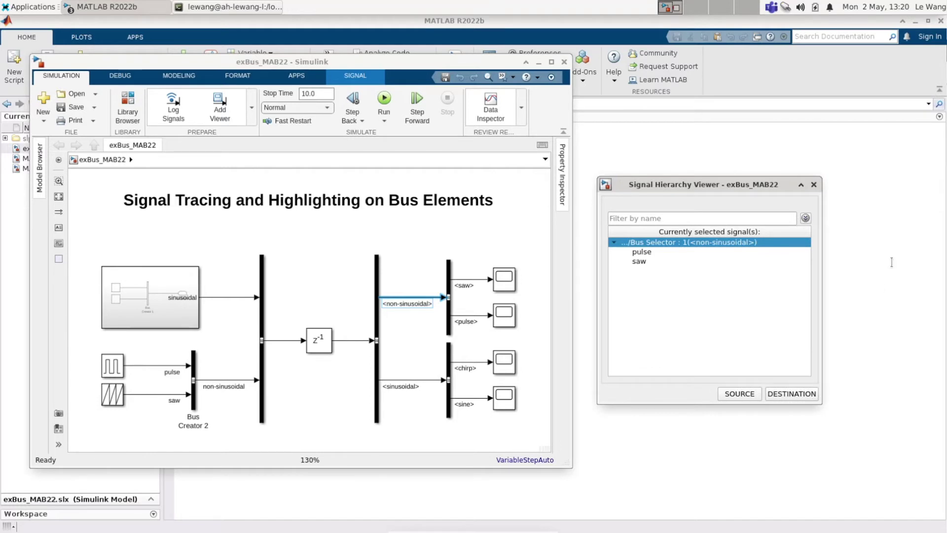
Inspect the <saw> signal's hierarchy, then select the z^-1 delay block's output line.
left_click(480, 282)
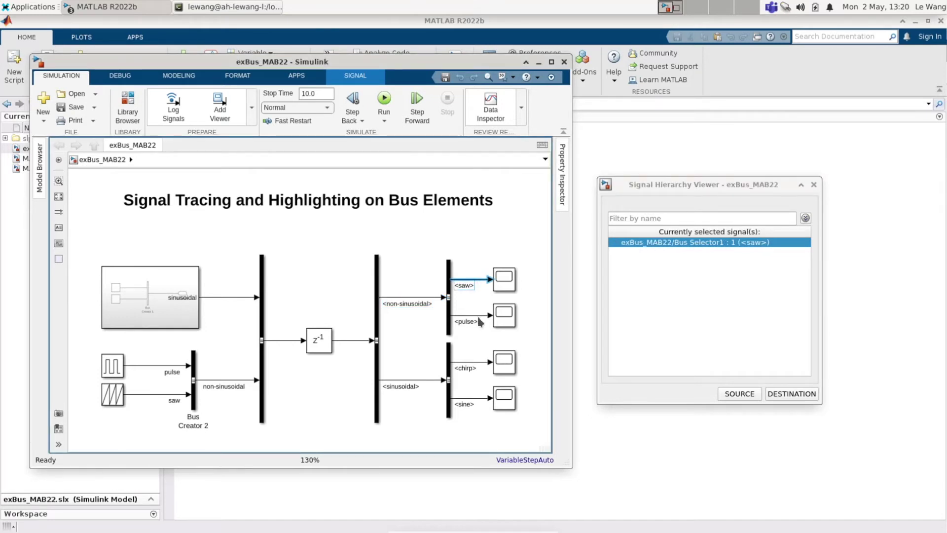
left_click(478, 317)
left_click(348, 338)
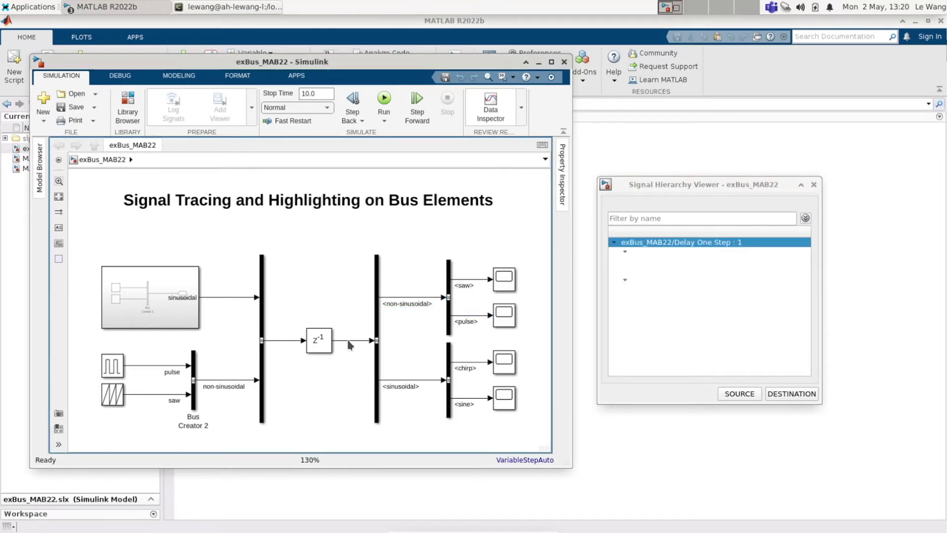
View the delay output's hierarchy (sinusoidal: sine, chirp; non-sinusoidal: pulse, saw), then close the viewer.
right_click(351, 340)
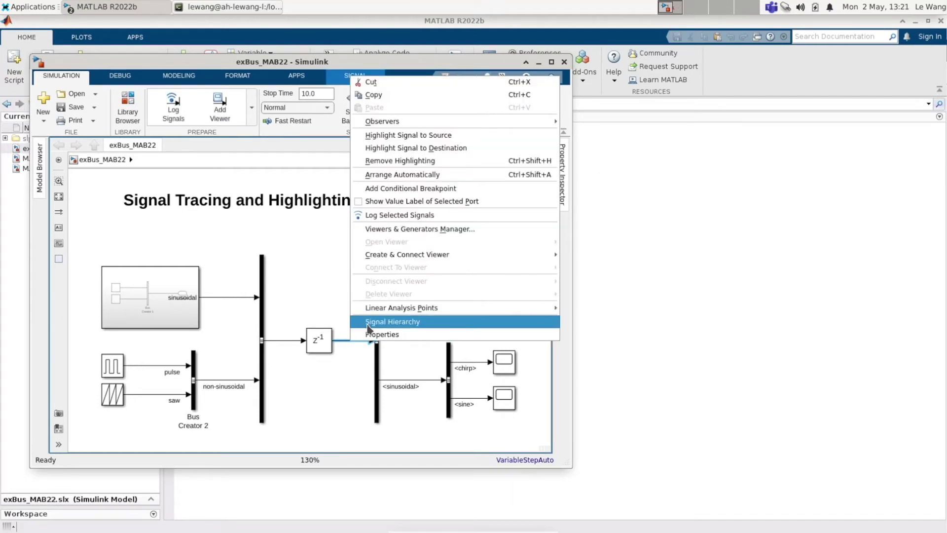
left_click(493, 323)
left_click_drag(496, 165, 689, 183)
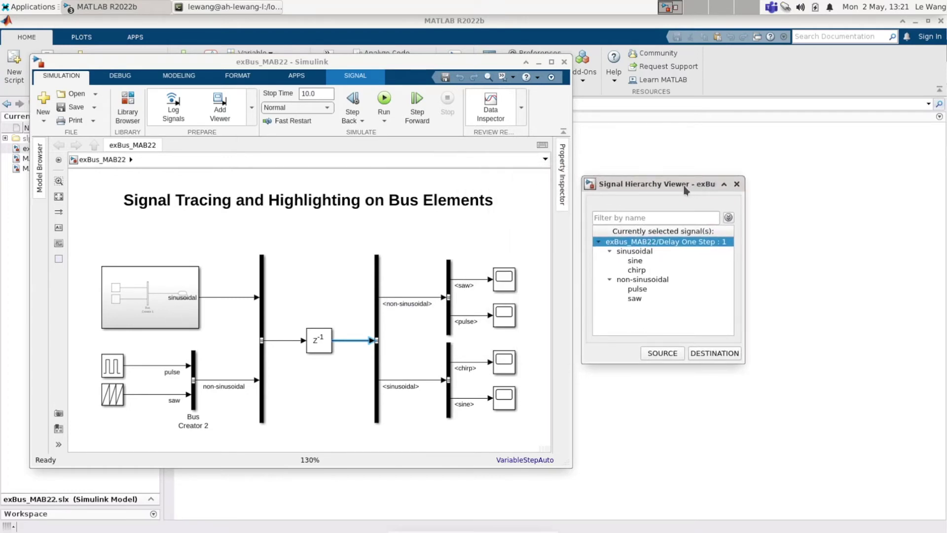
left_click(736, 184)
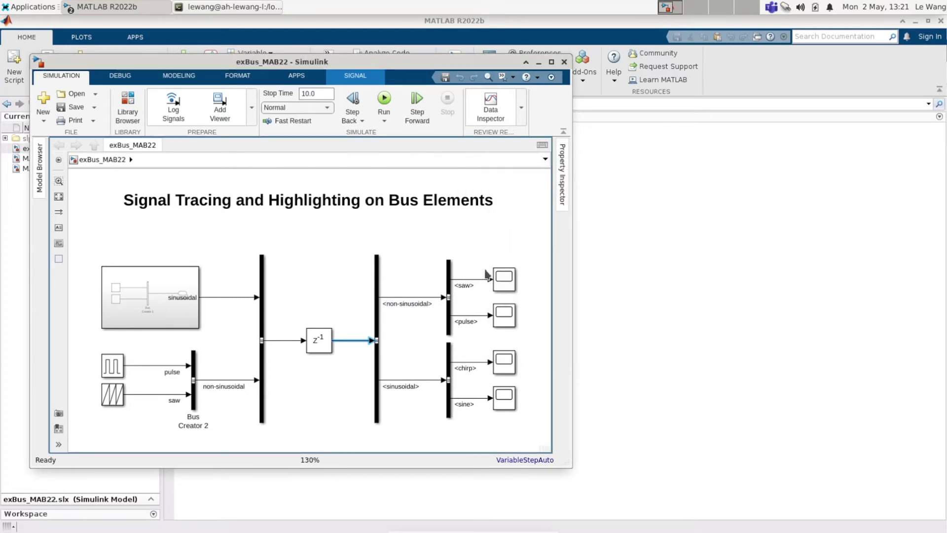
Select the <non-sinusoidal> line and trace it back to its source.
left_click(421, 298)
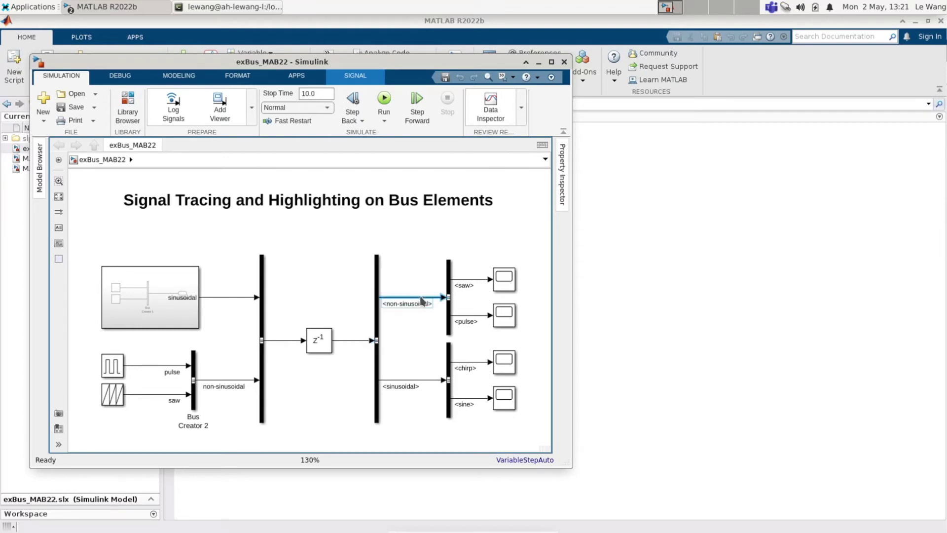
mouse_move(420, 290)
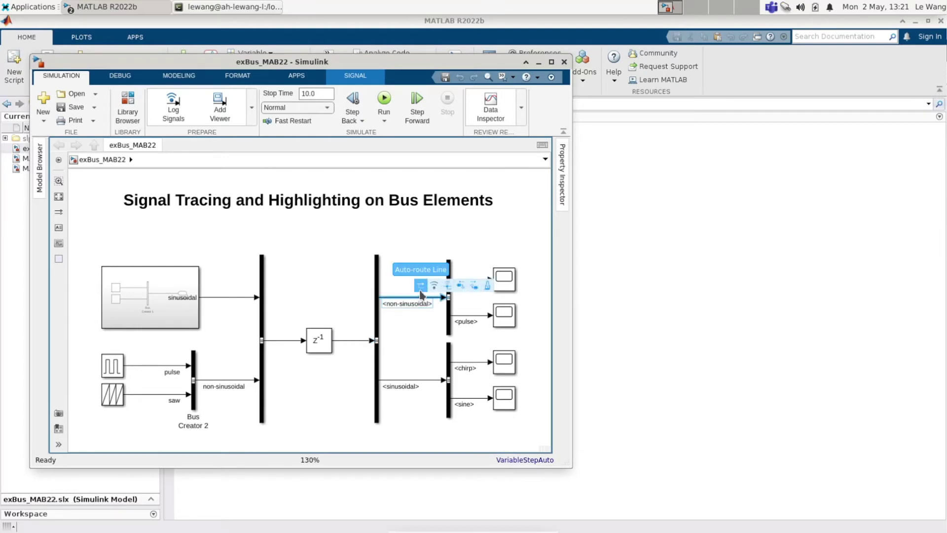
left_click(464, 284)
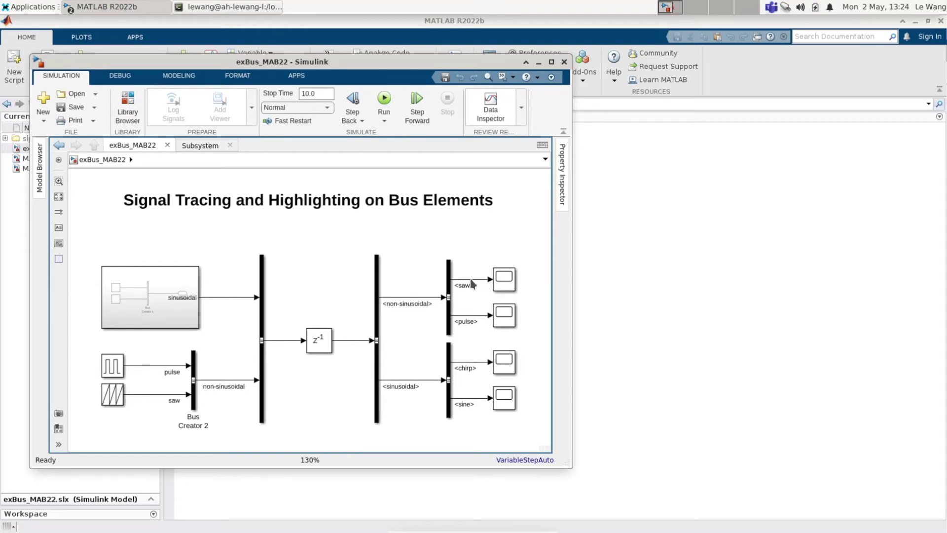
Highlight the <saw> line's bus path in yellow and move the Bus Creator : 1 hierarchy viewer aside.
left_click(471, 281)
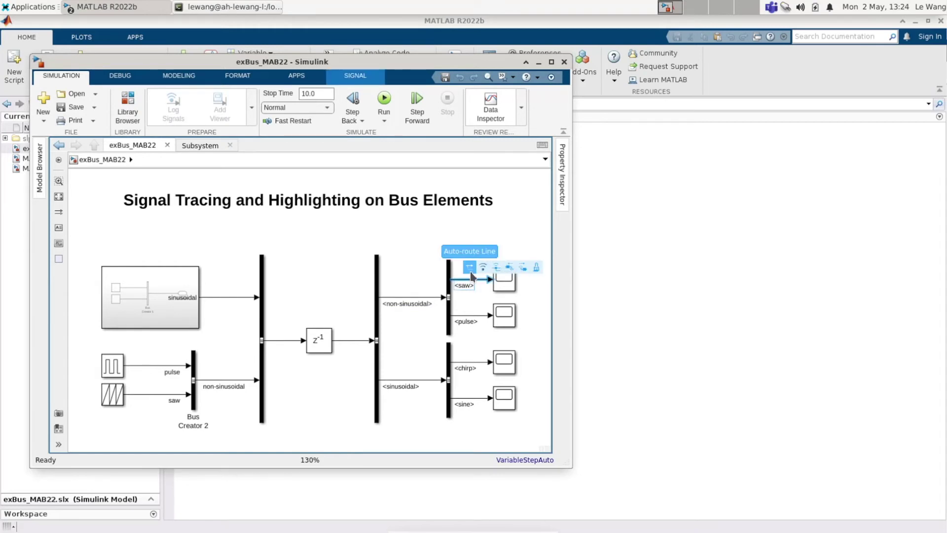
left_click(523, 268)
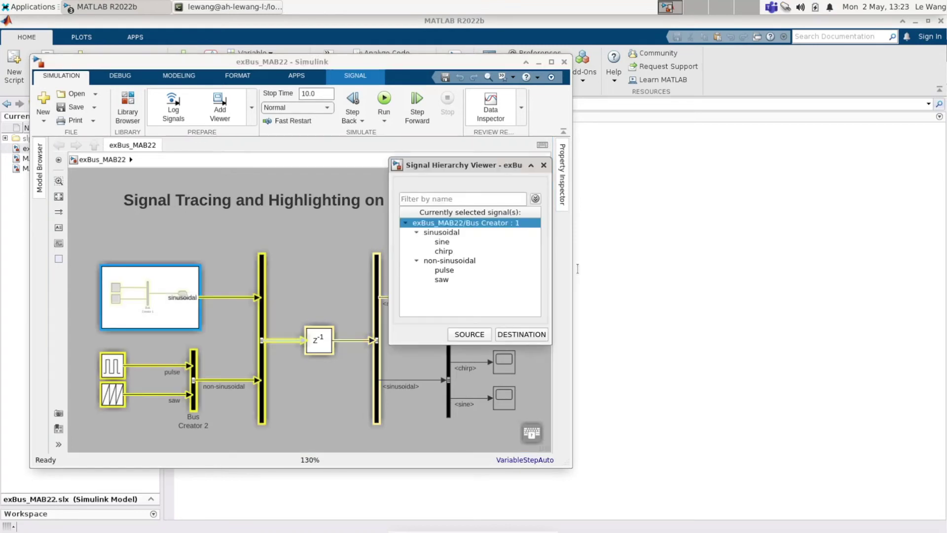
left_click_drag(495, 169, 706, 187)
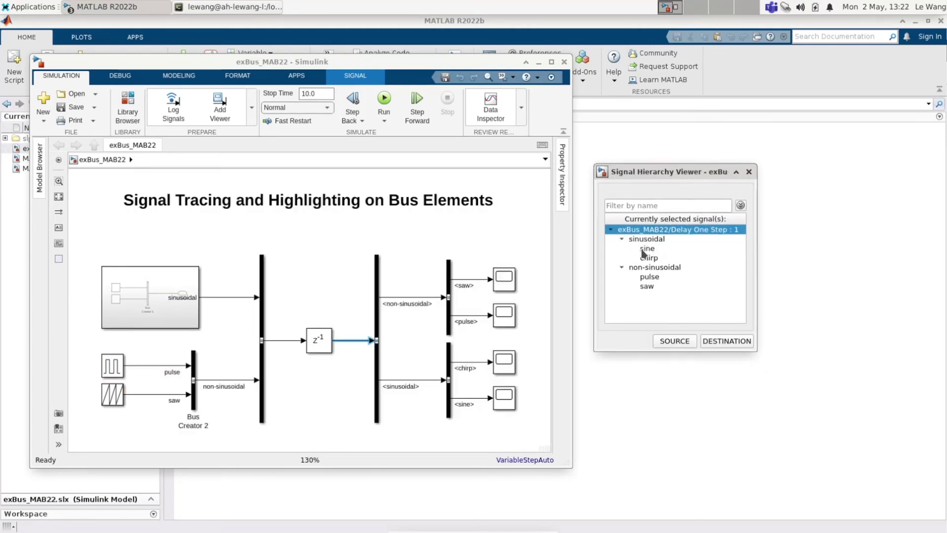
In the hierarchy viewer, highlight the pulse element's source and destination paths through the delay, then close it.
left_click(647, 248)
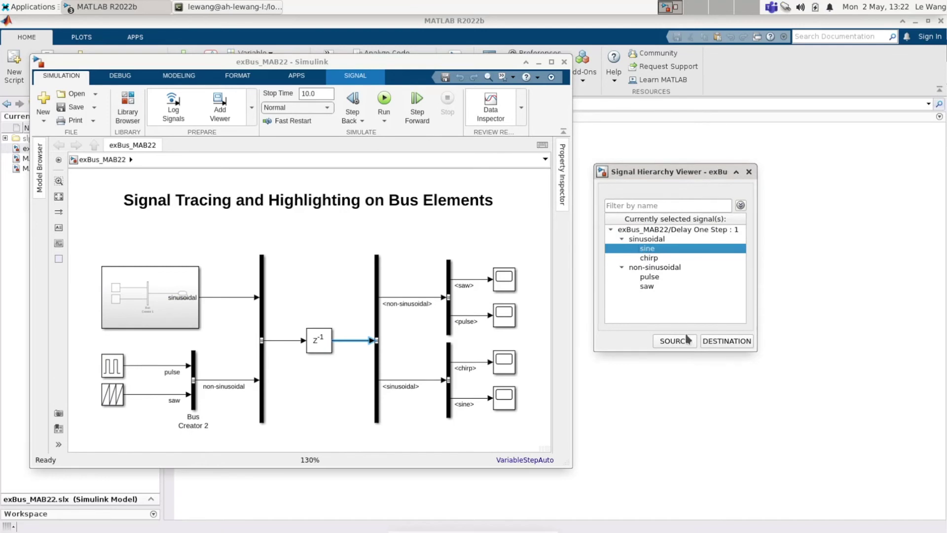
left_click(669, 280)
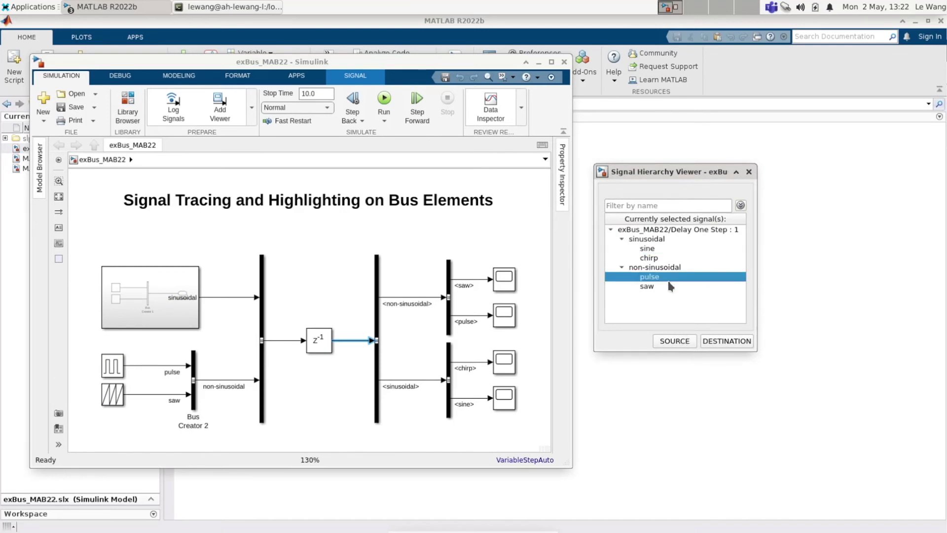
left_click(672, 342)
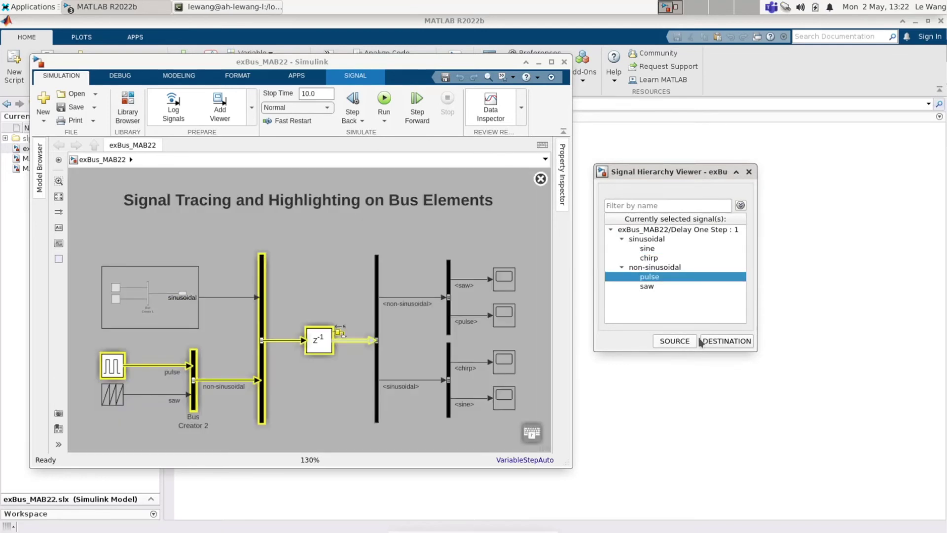
left_click(726, 342)
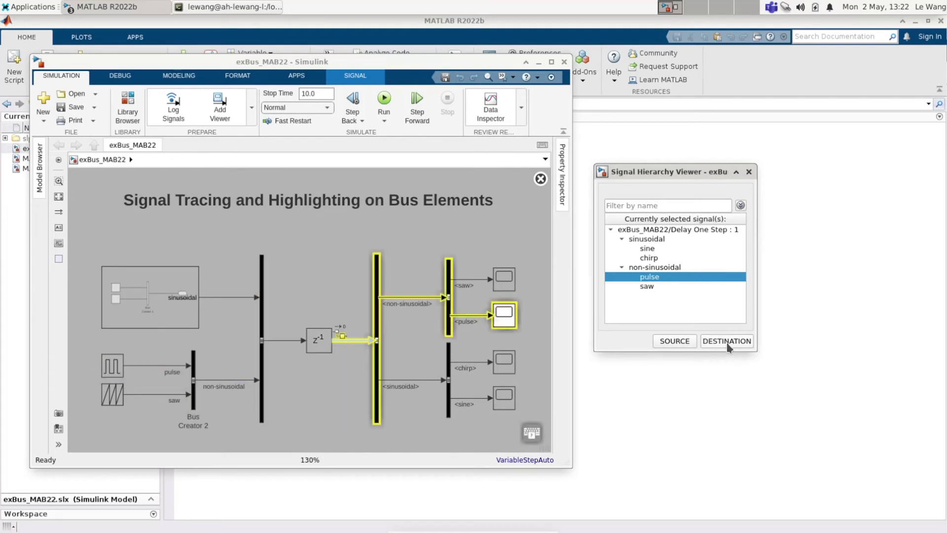
left_click(749, 173)
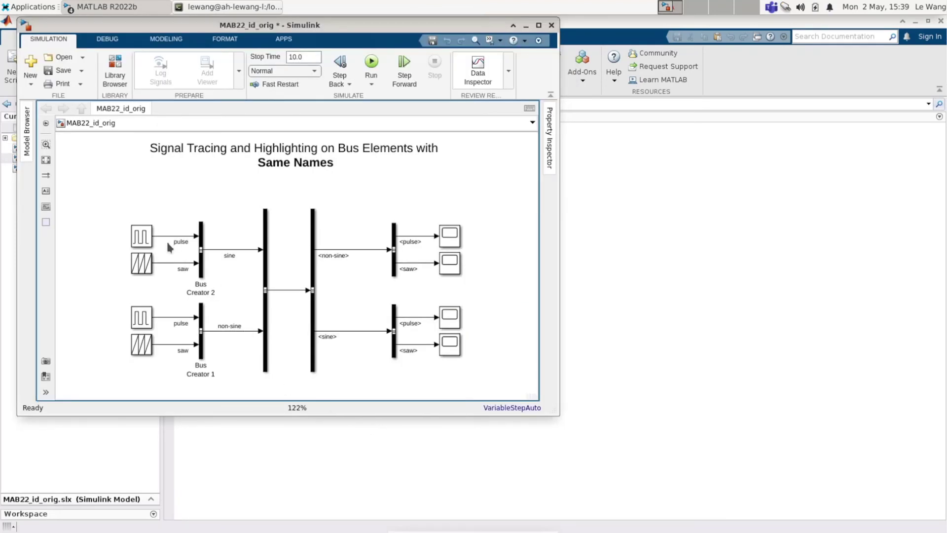
Show the Signal Hierarchy of the line between the two bus blocks in MAB22_id_orig, then move the viewer aside.
left_click(200, 274)
left_click(233, 261)
right_click(295, 292)
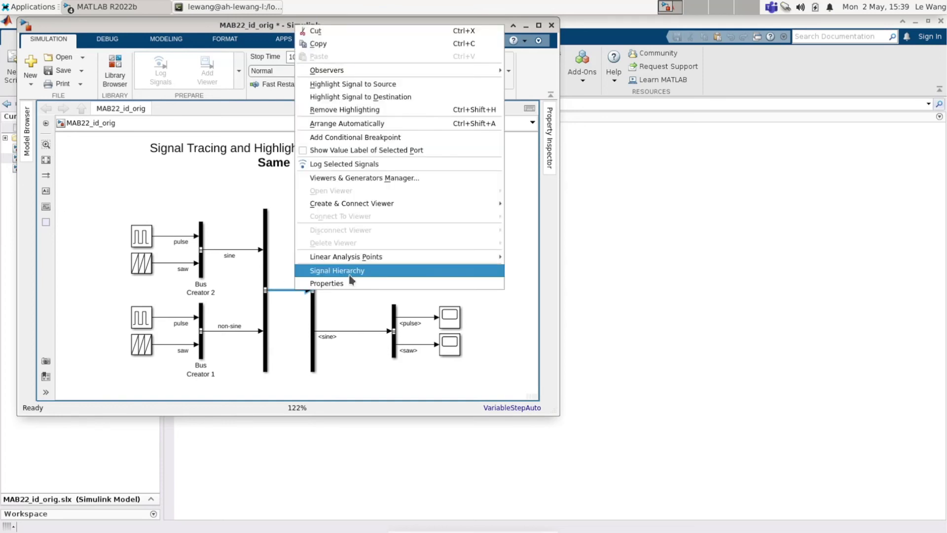
left_click(339, 268)
left_click_drag(427, 170, 620, 166)
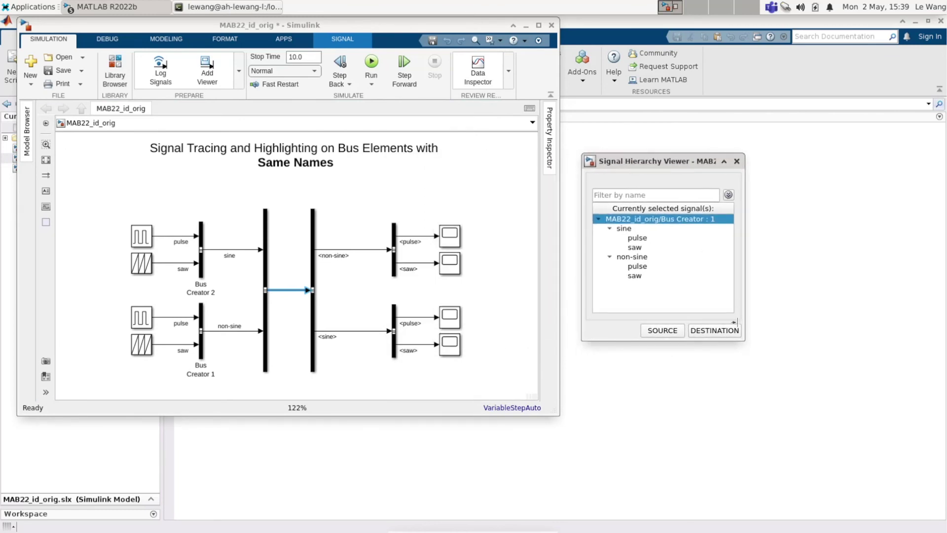
Highlight source and destination paths for sine/pulse, then for non-sine/pulse.
left_click(638, 239)
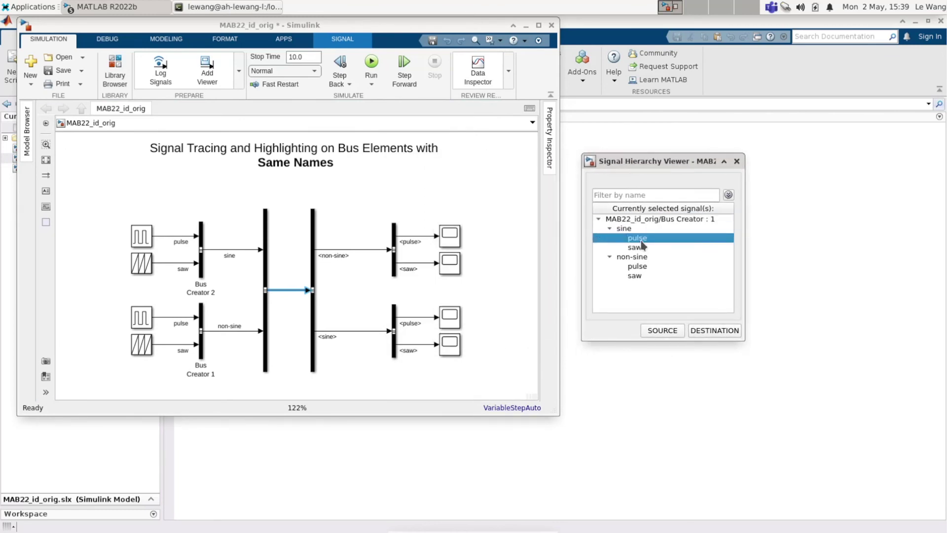
left_click(663, 330)
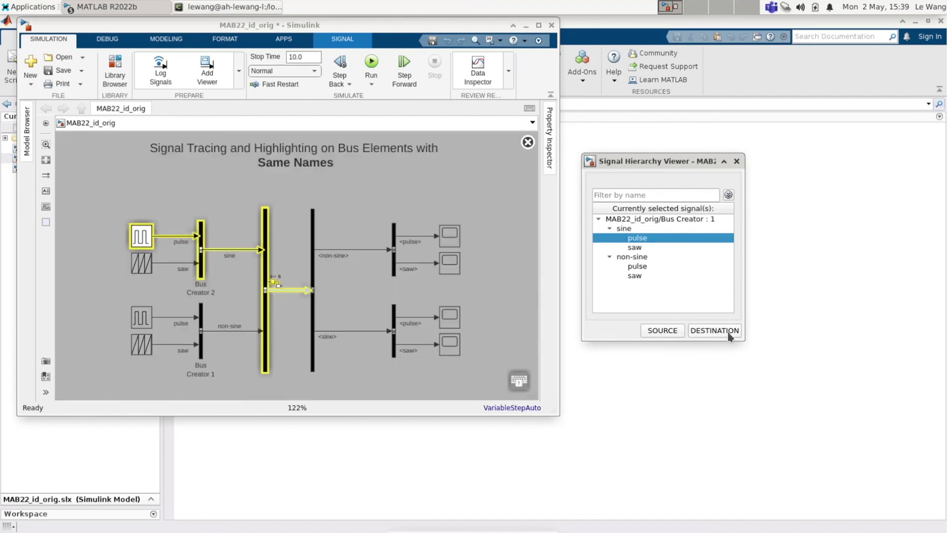
left_click(728, 333)
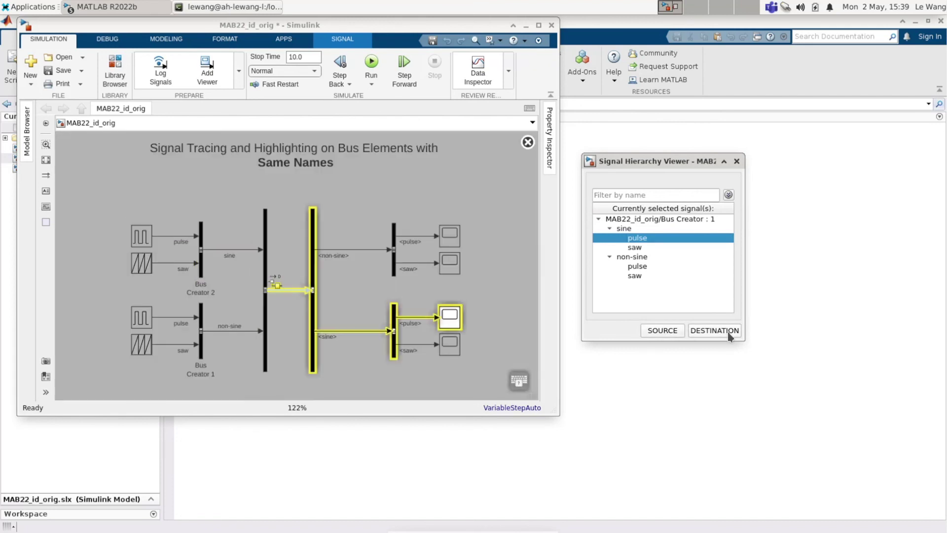
left_click(638, 267)
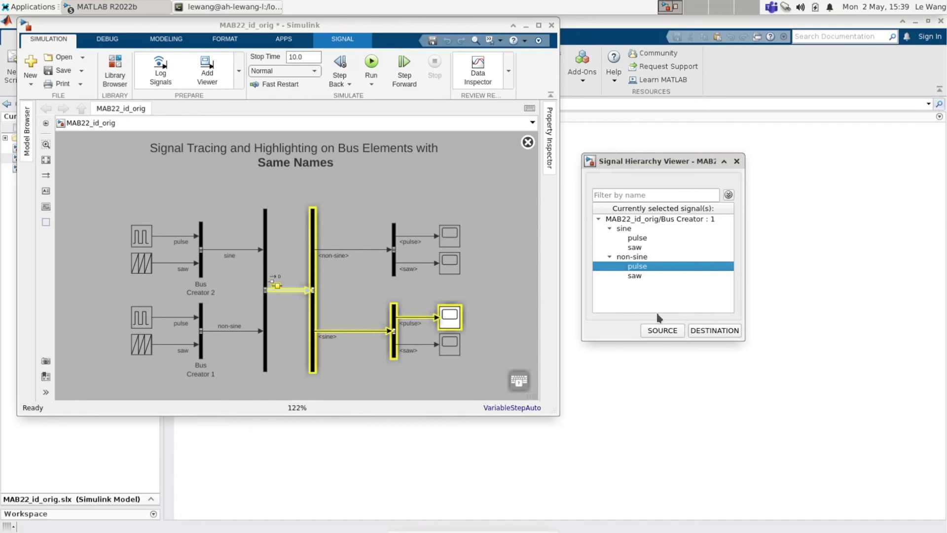
left_click(663, 330)
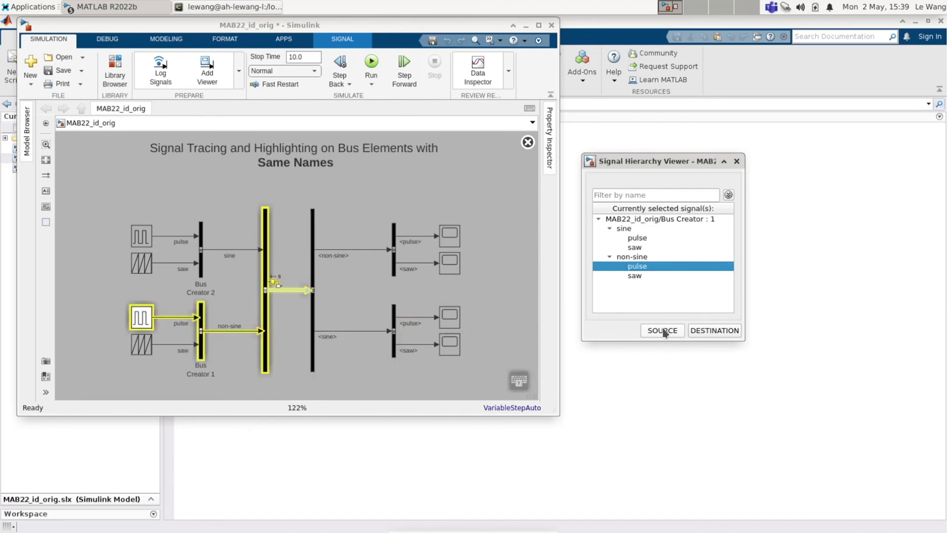
left_click(698, 336)
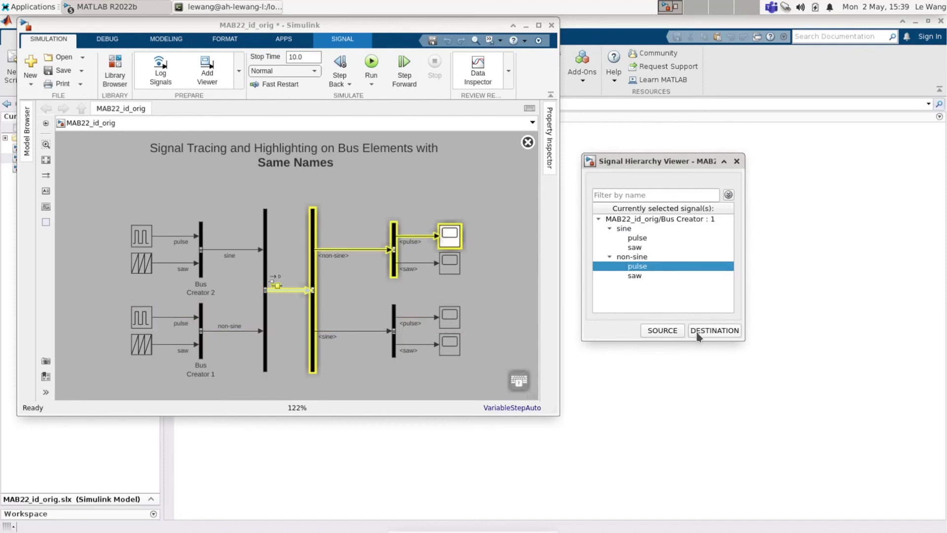
Highlight source and destination paths of the non-sine sub-bus, then the sine sub-bus.
left_click(636, 257)
left_click(670, 331)
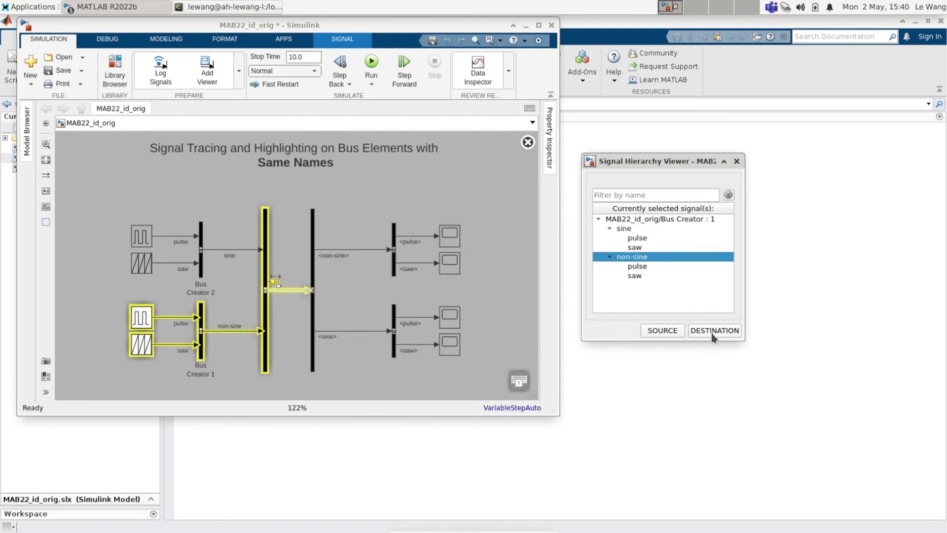
left_click(713, 337)
left_click(636, 230)
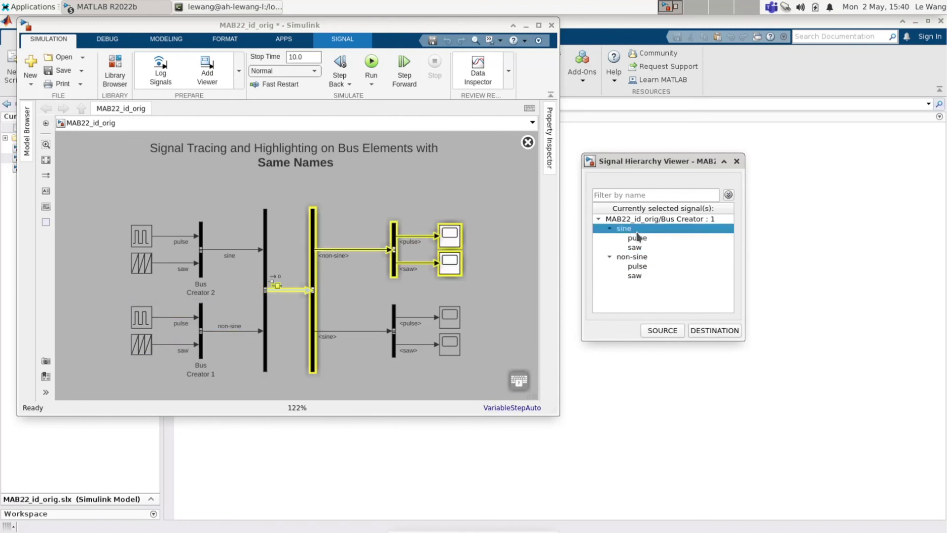
left_click(673, 331)
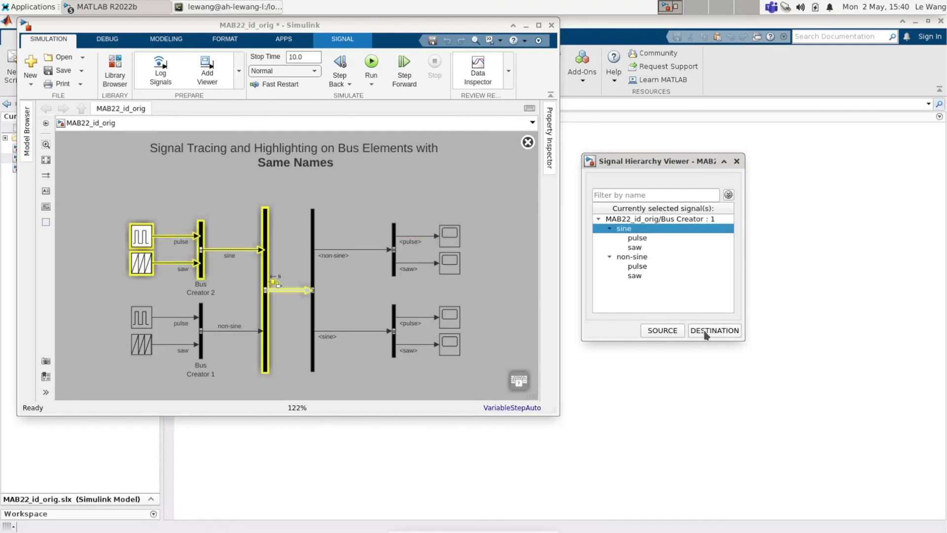
left_click(706, 335)
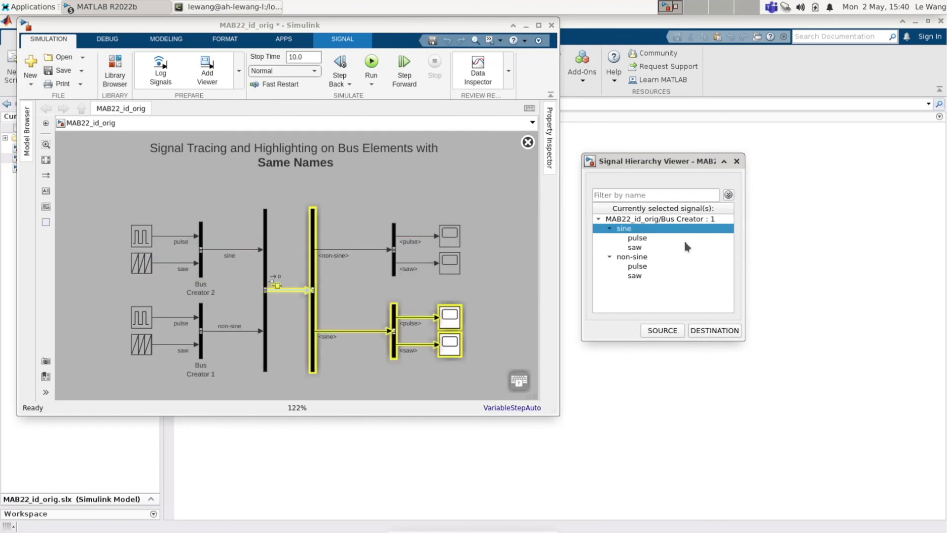
Highlight all sources and destinations of the whole Bus Creator : 1 bus, reaching all four scopes.
left_click(686, 220)
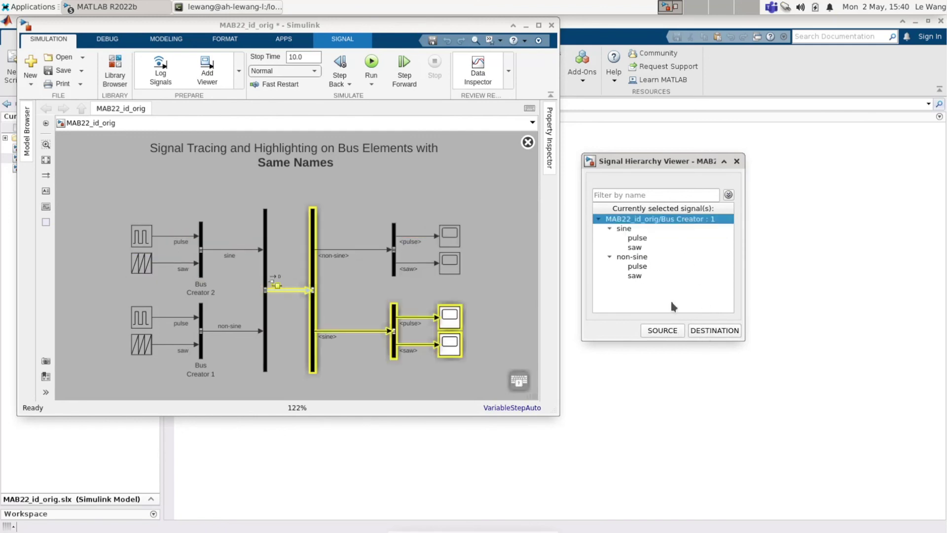
left_click(662, 329)
left_click(704, 331)
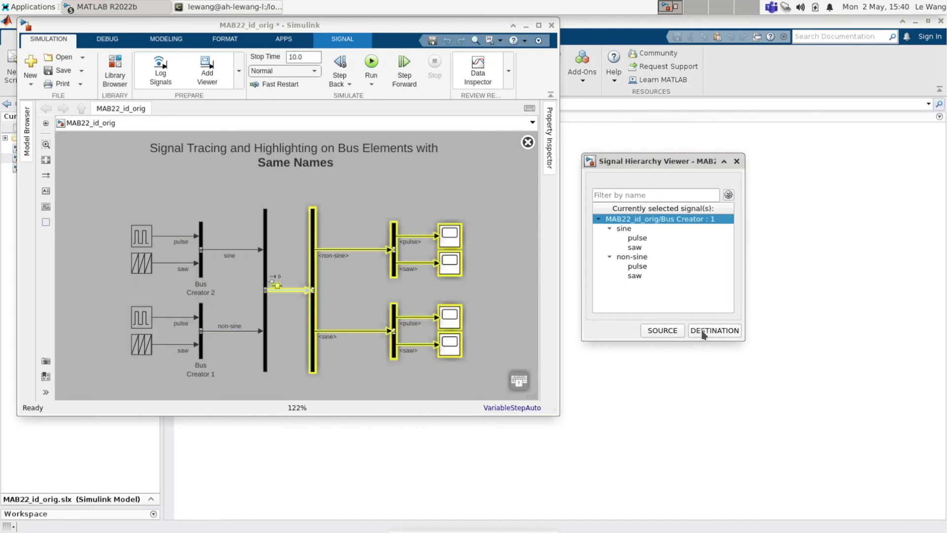